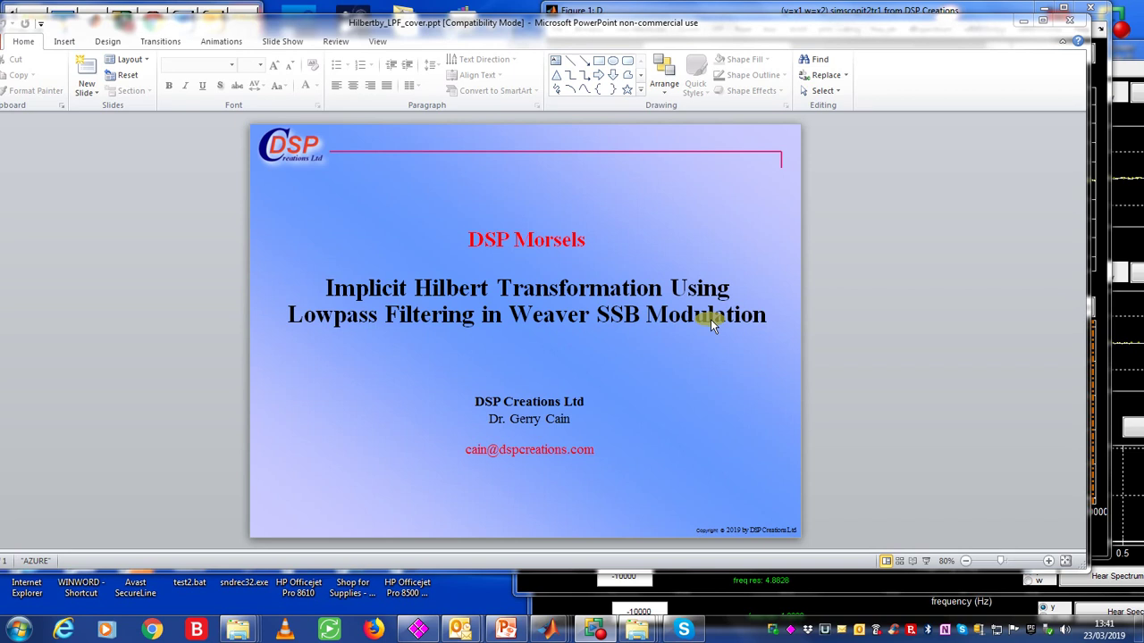
left_click(1023, 20)
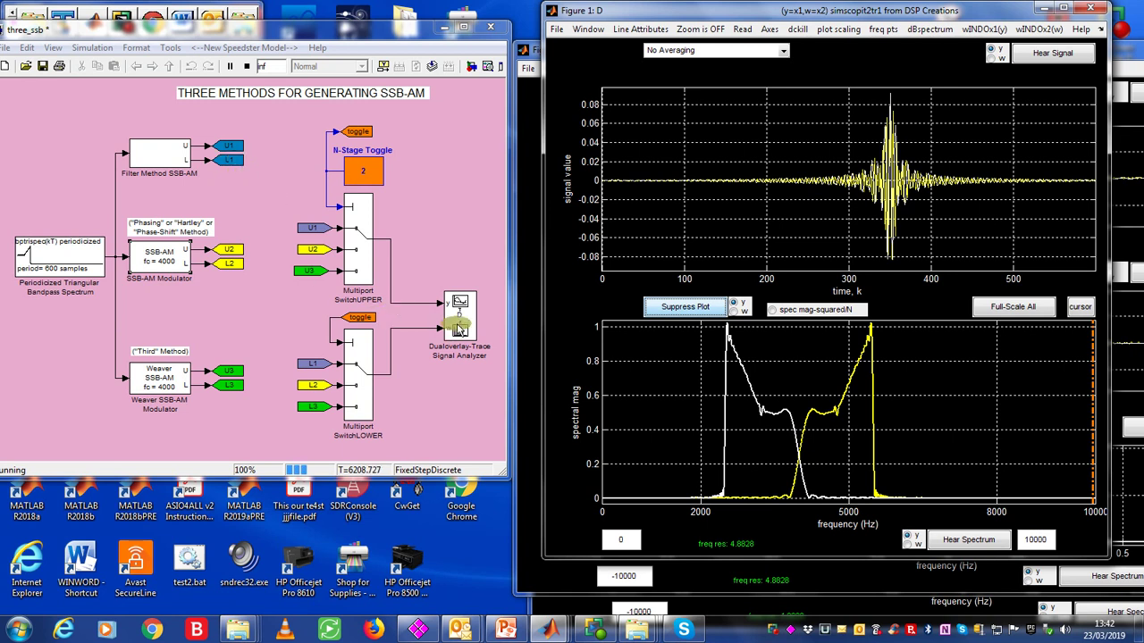
Step: Set the N-Stage Toggle to 1, then hide and restore the yellow sideband traces
left_click(363, 179)
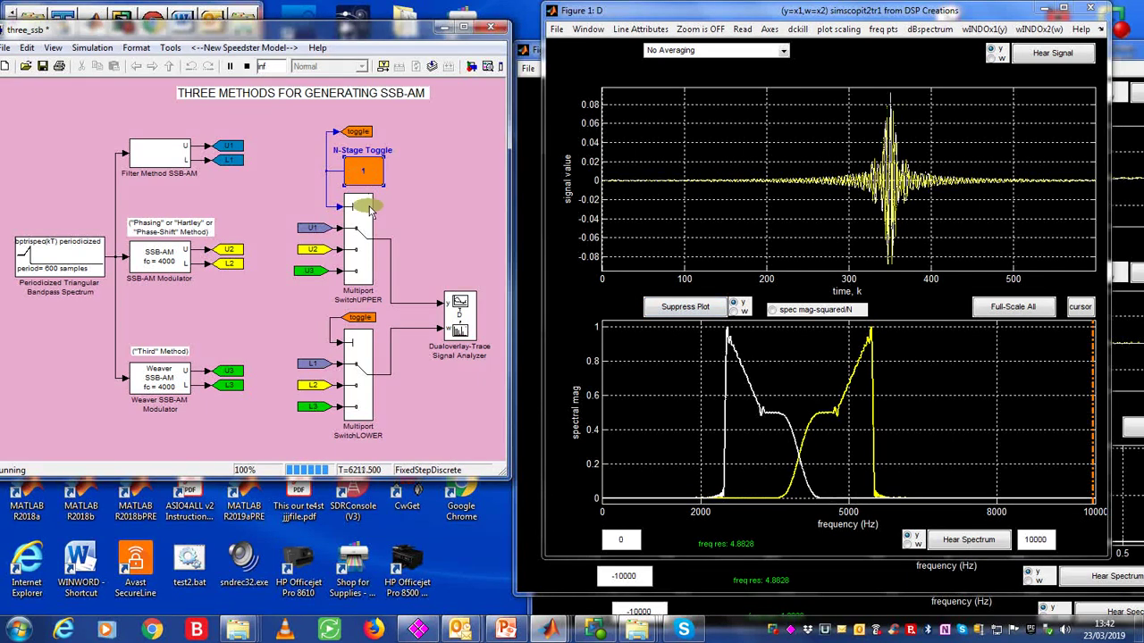
left_click(880, 468)
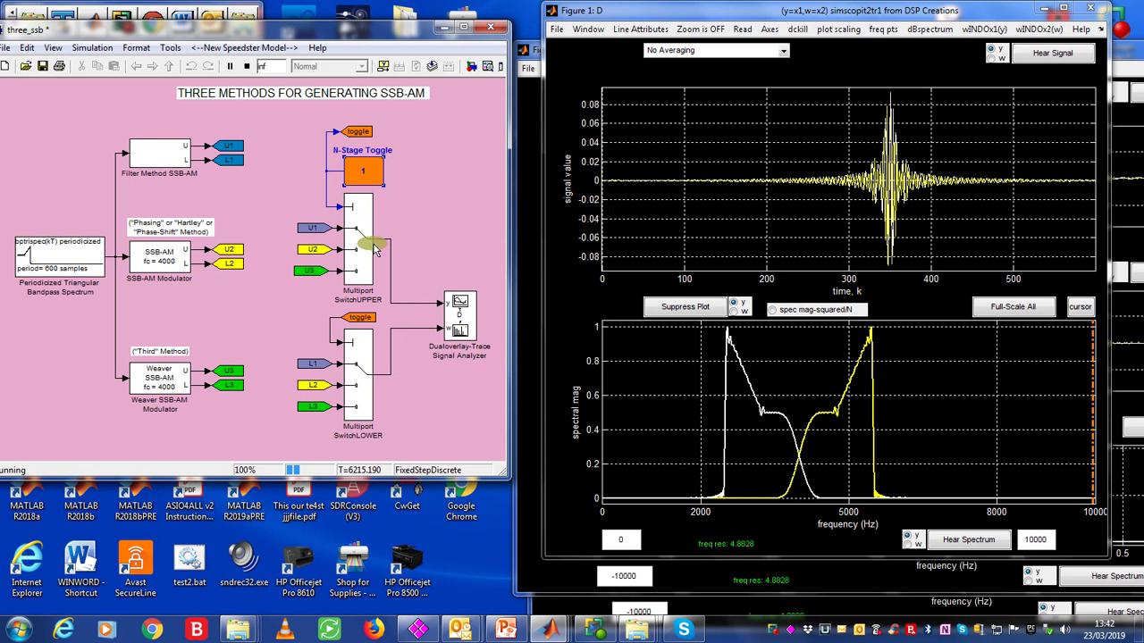
left_click(681, 309)
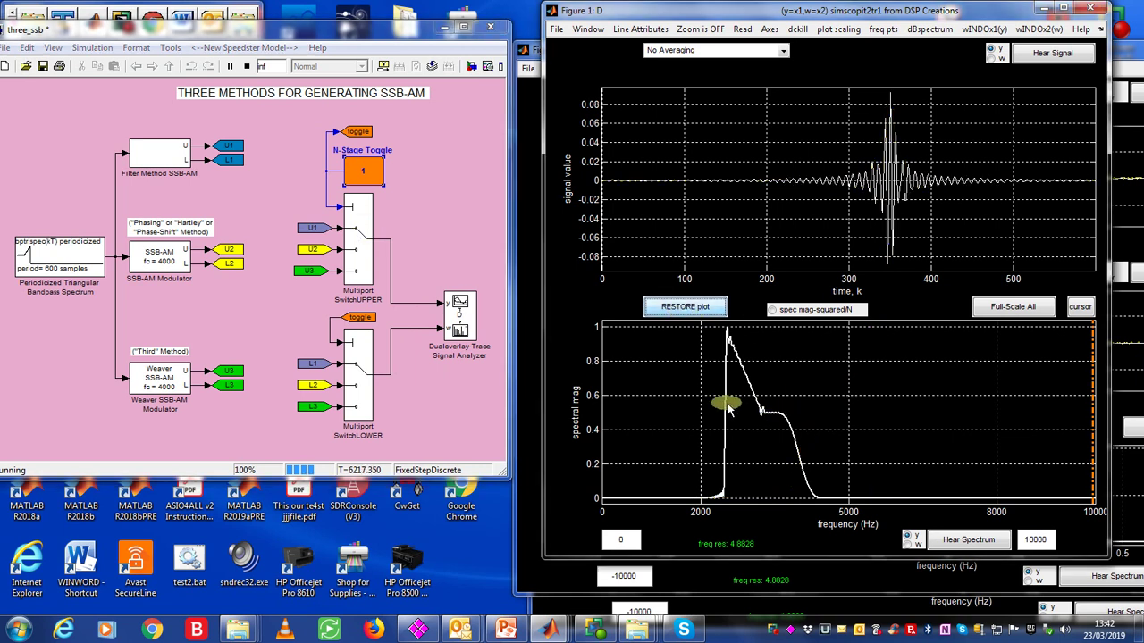
left_click(714, 310)
Step: Select the w trace and hide it to view yellow alone, then restore both spectra
left_click(733, 311)
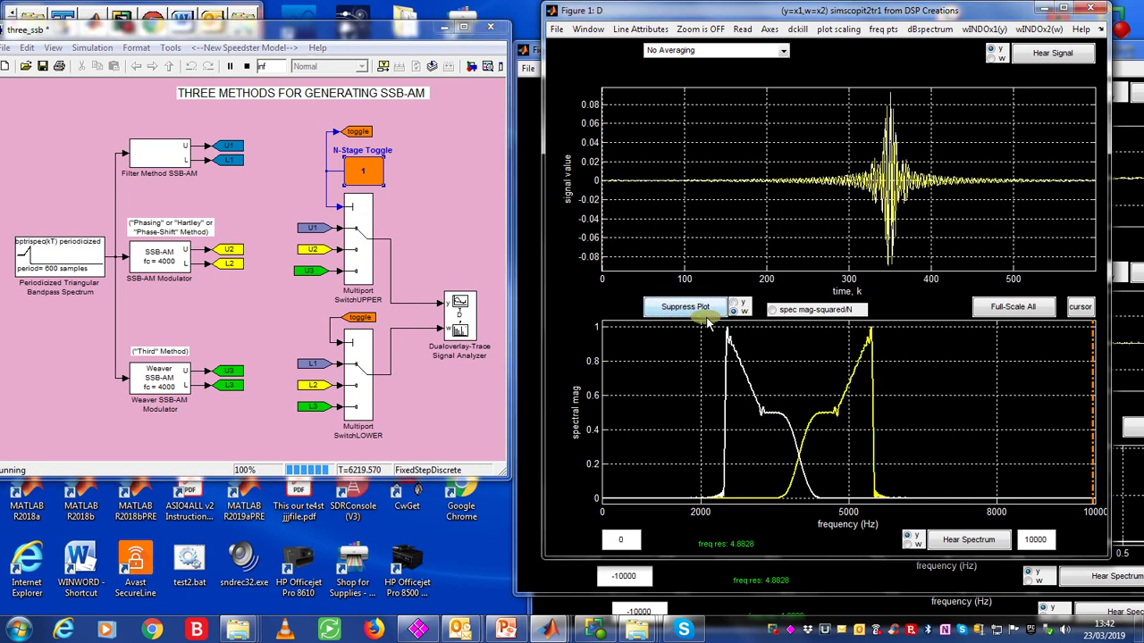
left_click(704, 309)
left_click(704, 310)
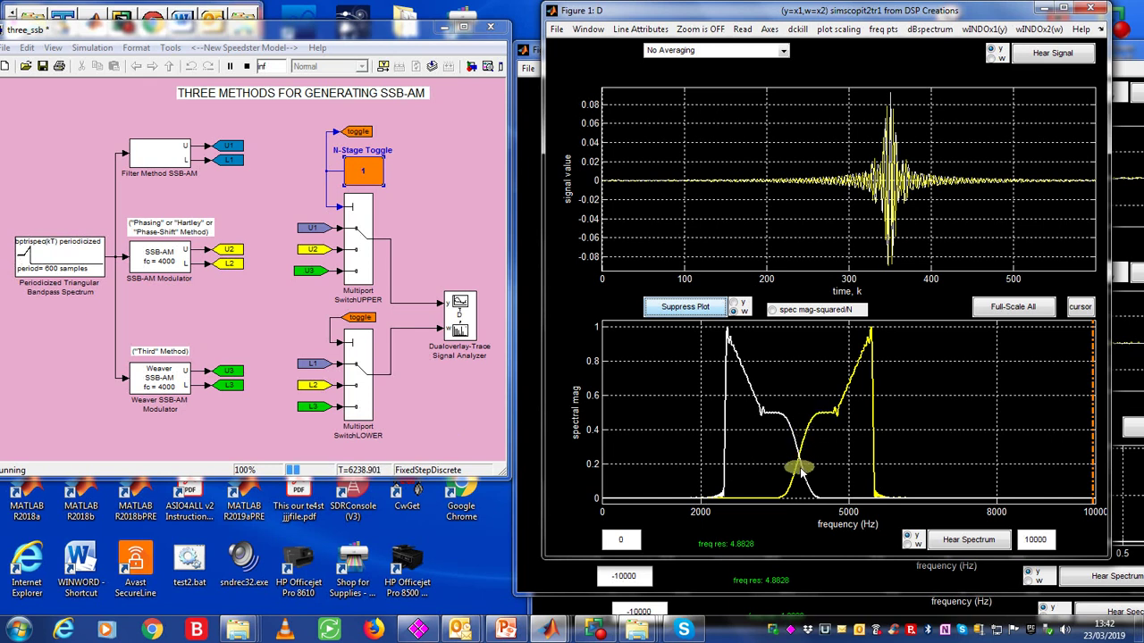
left_click(700, 310)
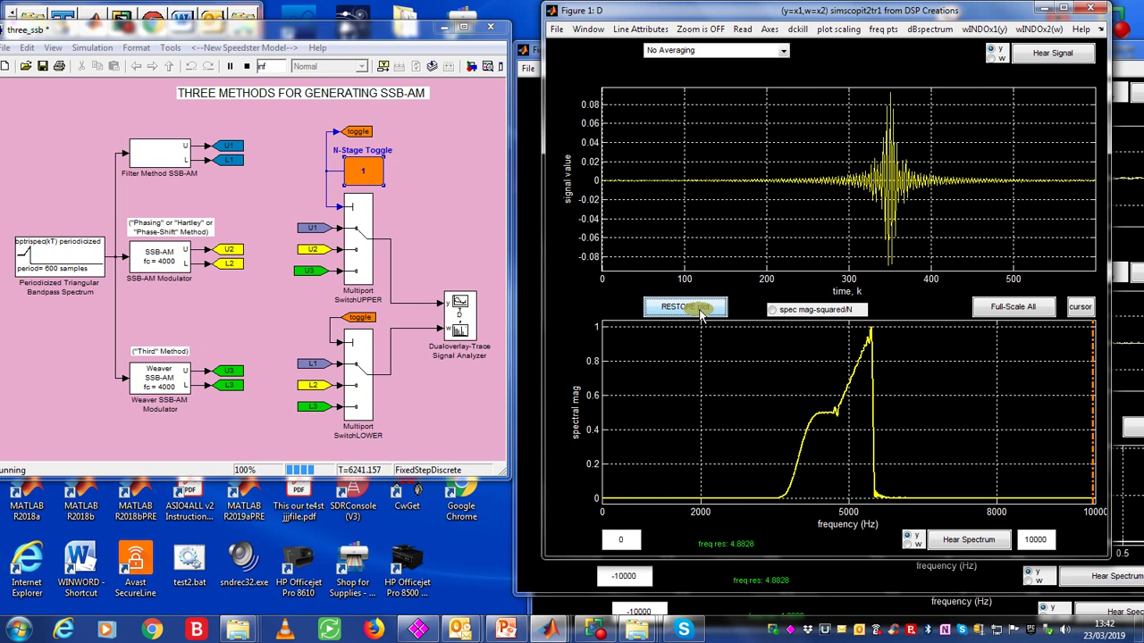
left_click(686, 307)
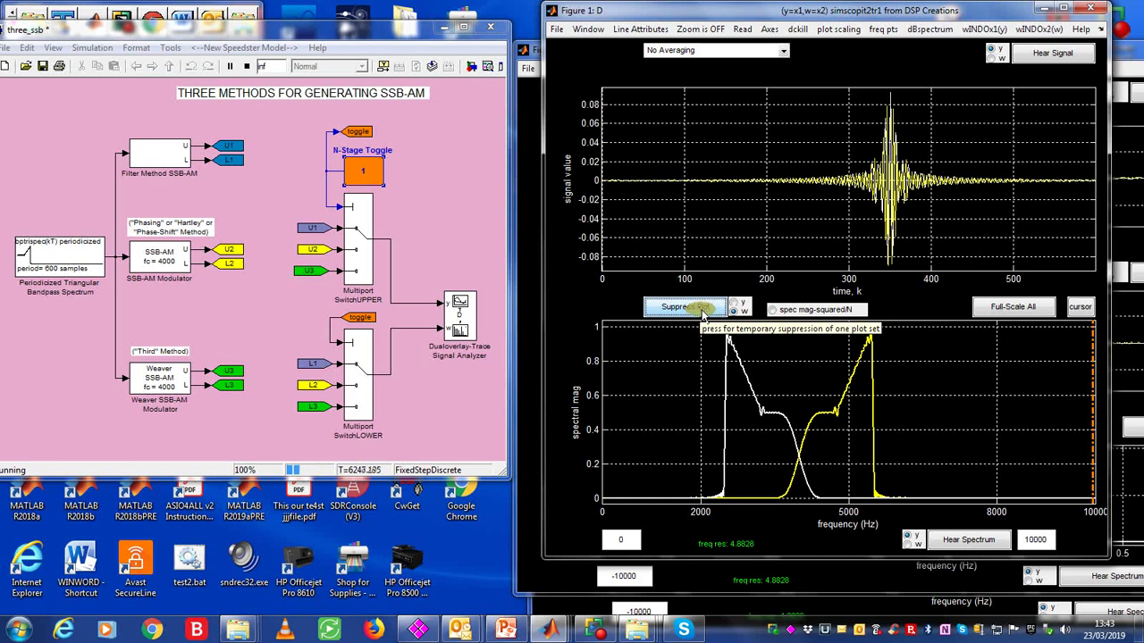
left_click(159, 155)
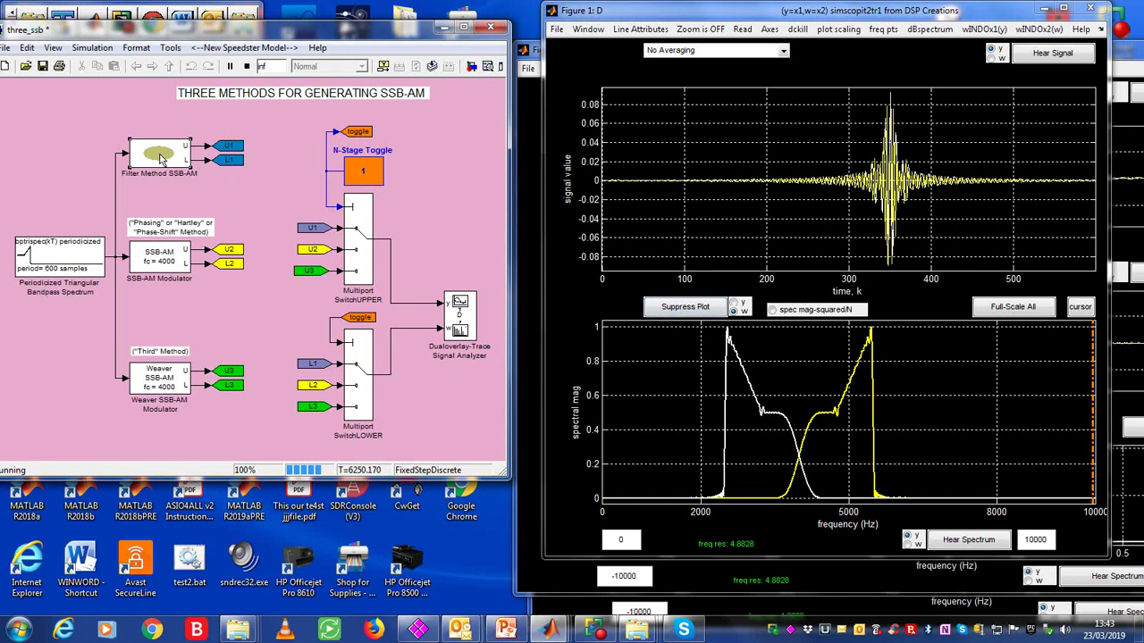
left_click(246, 185)
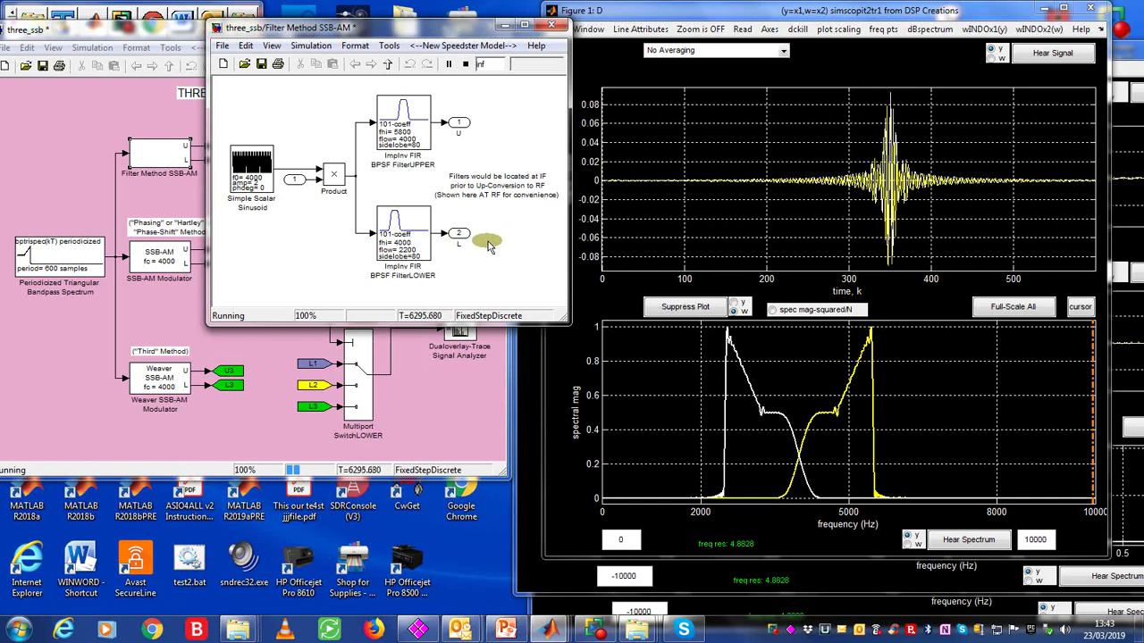
left_click(388, 67)
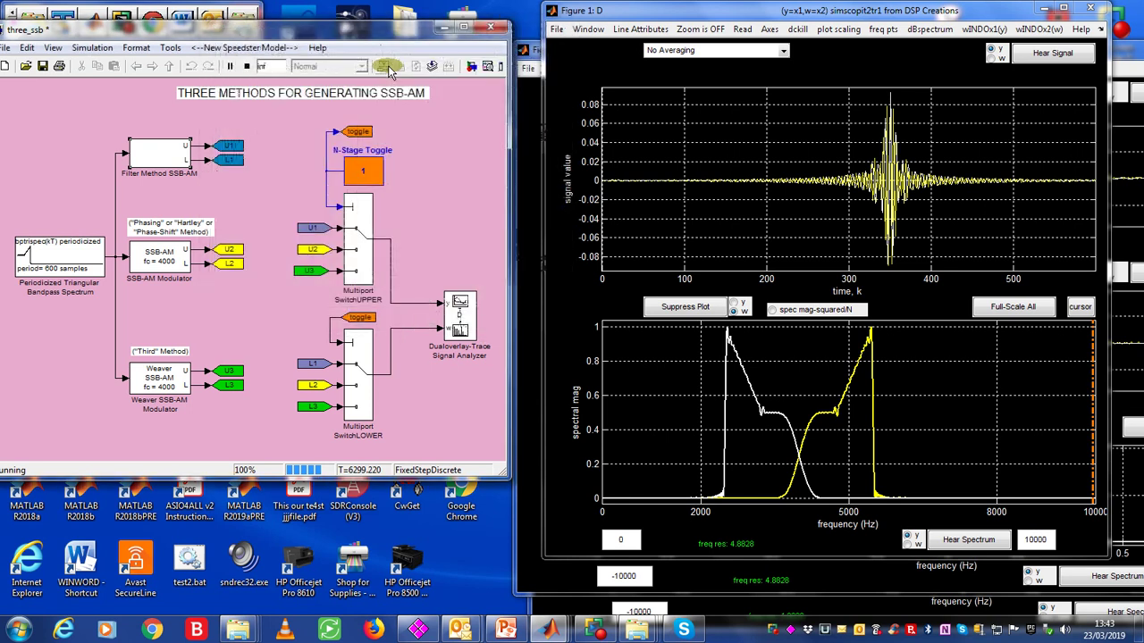
right_click(170, 266)
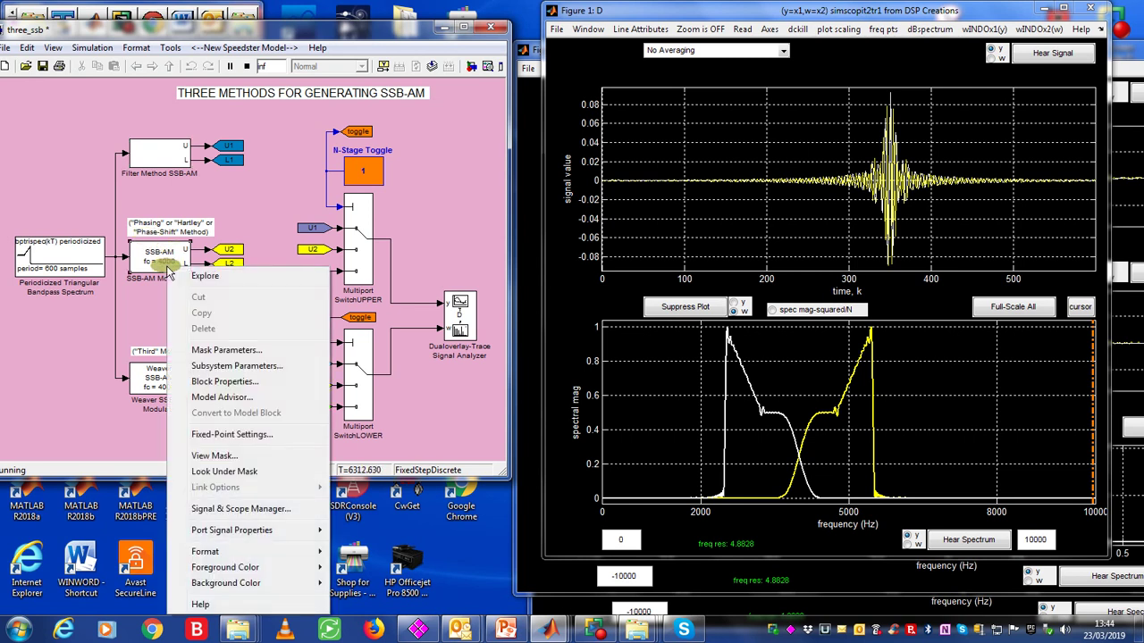
left_click(227, 473)
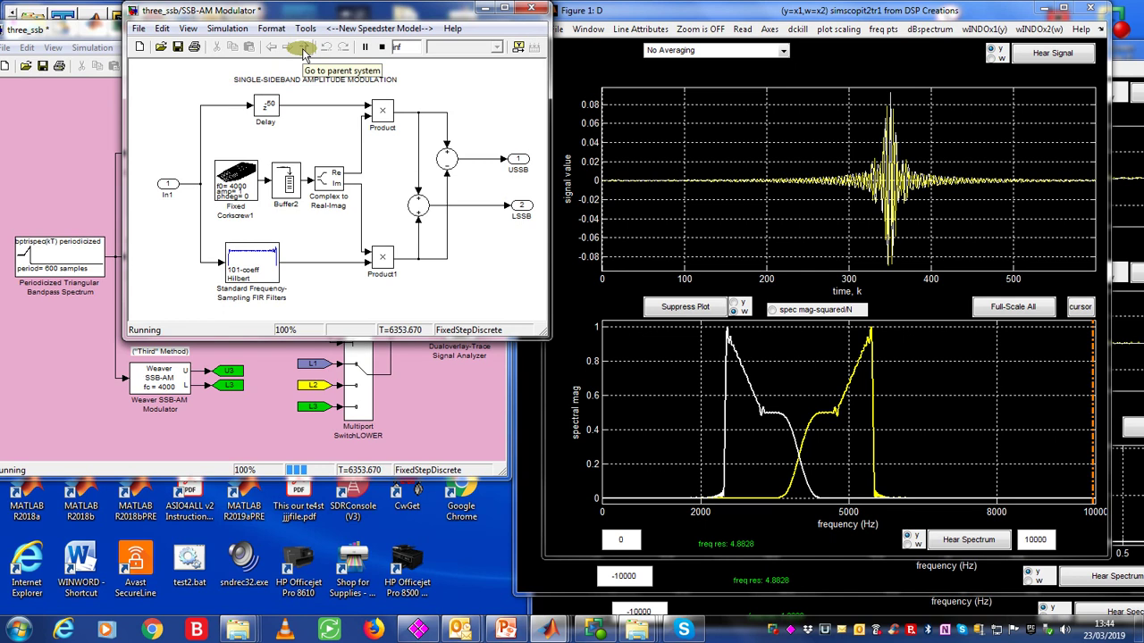
Step: From the top-level model, look under the mask of the Weaver SSB-AM Modulator block
left_click(305, 52)
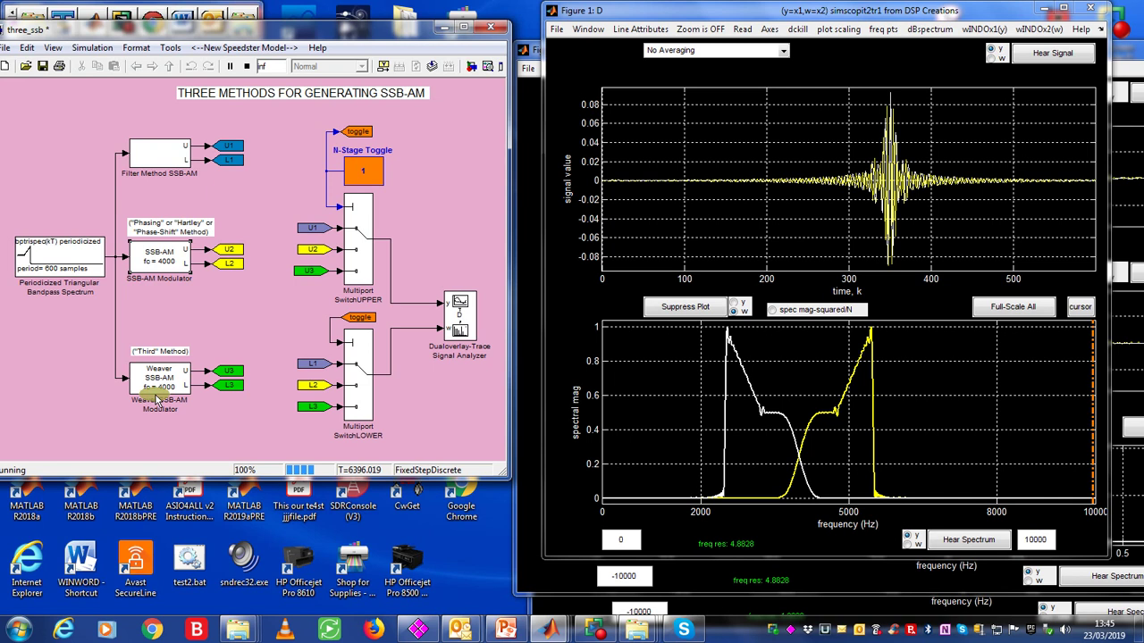
right_click(165, 382)
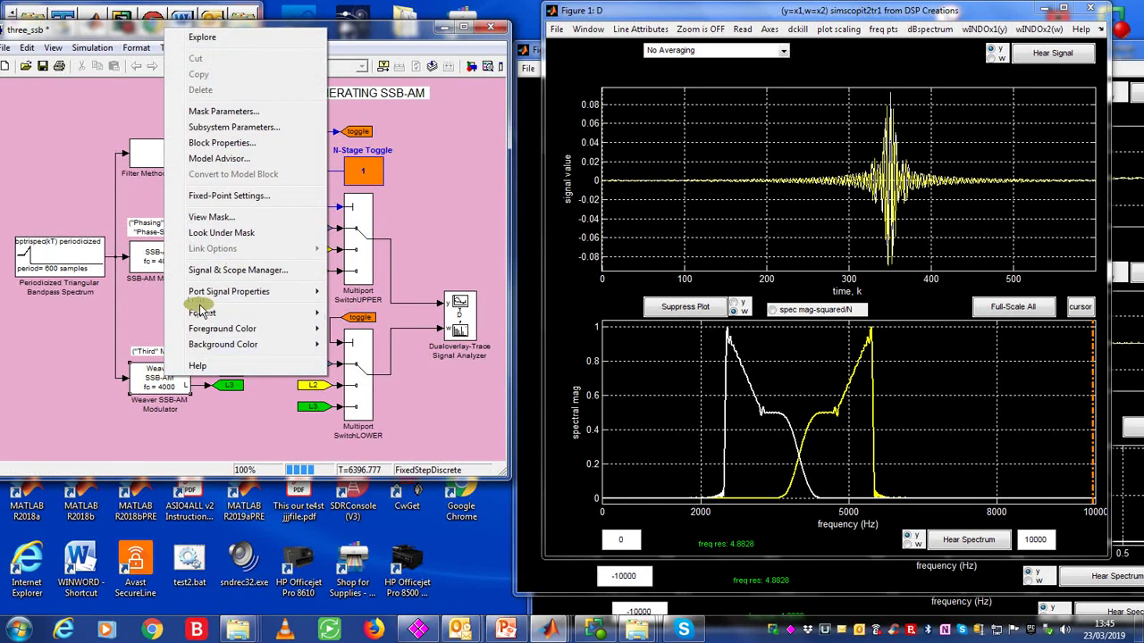
left_click(203, 233)
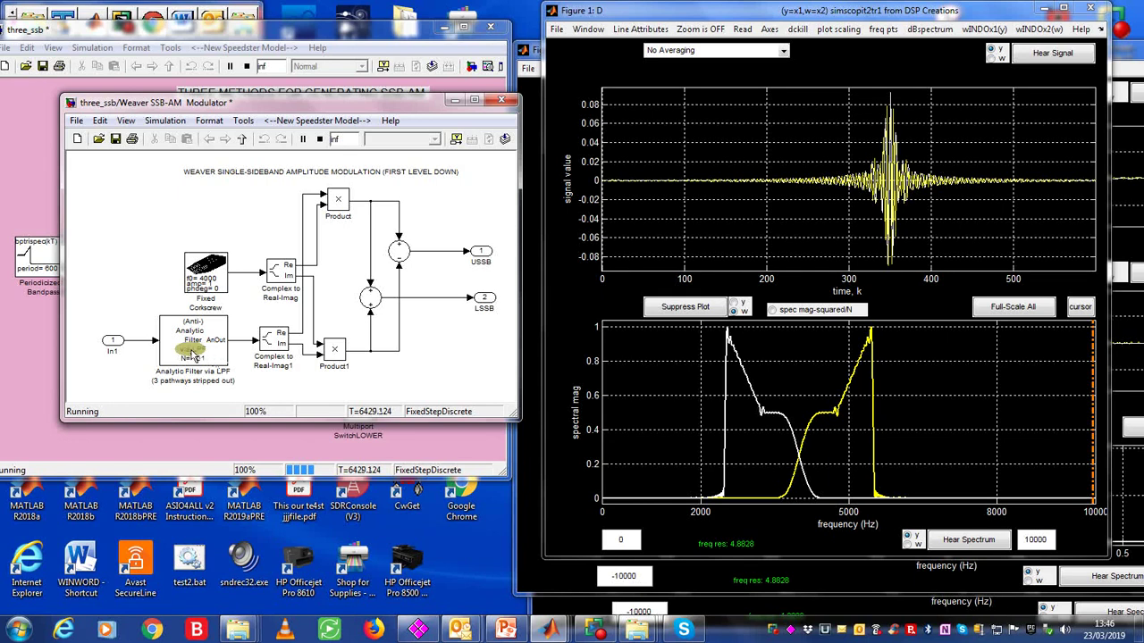
Step: Look under the mask of the Analytic Filter via LPF block
right_click(207, 351)
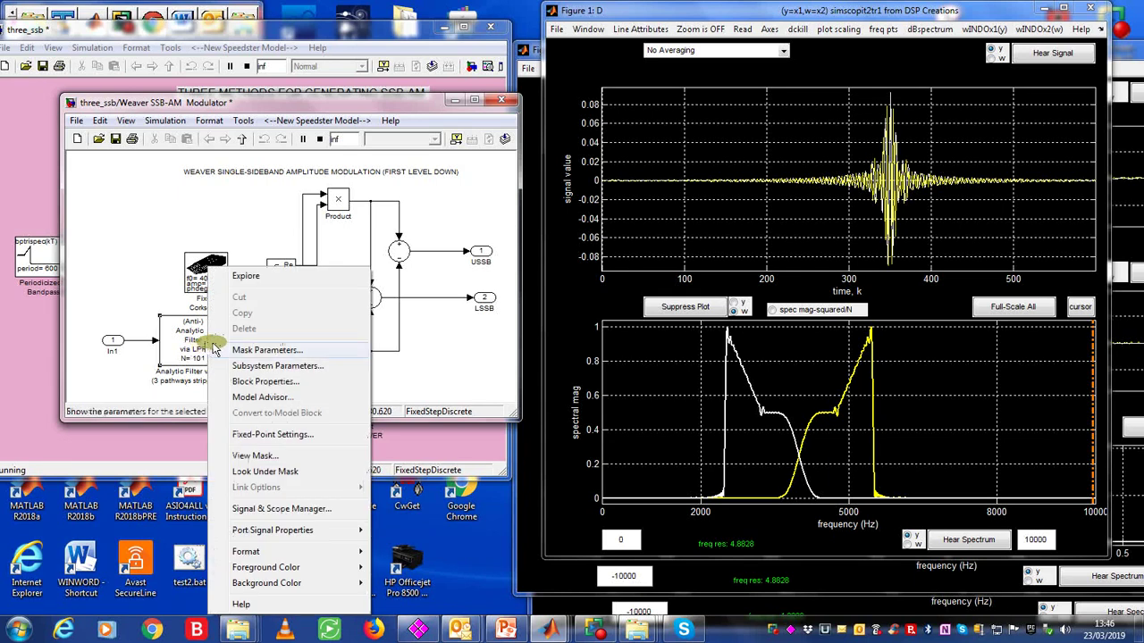
left_click(264, 471)
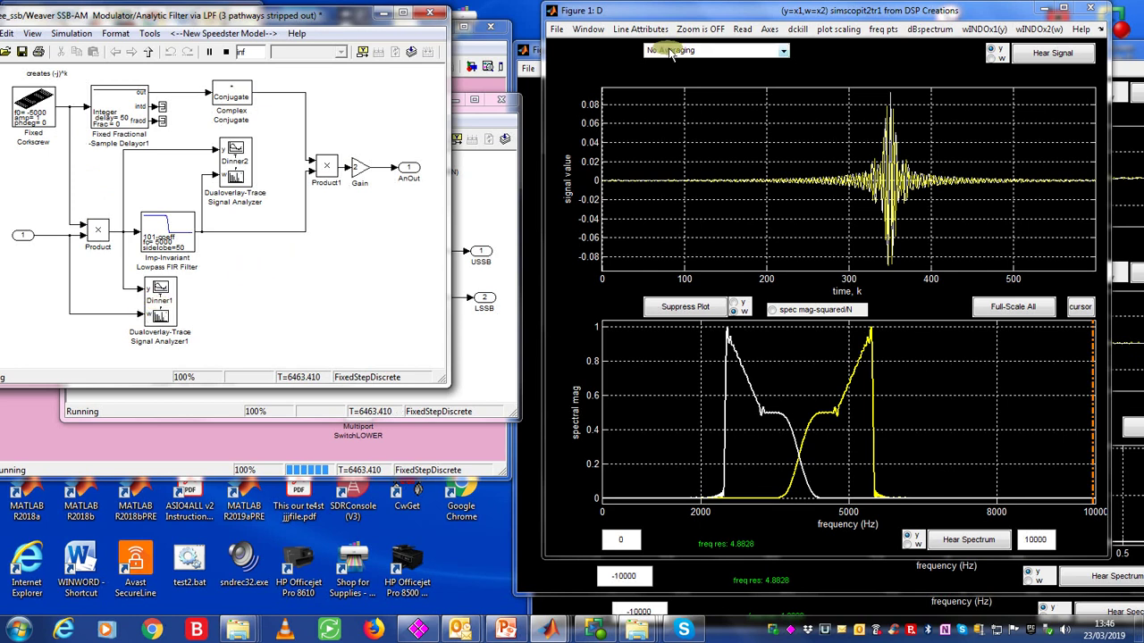
Step: Bring Figure 3: Dinner1 forward and suppress its white trace, leaving the yellow spectrum
left_click(587, 28)
mouse_move(640, 29)
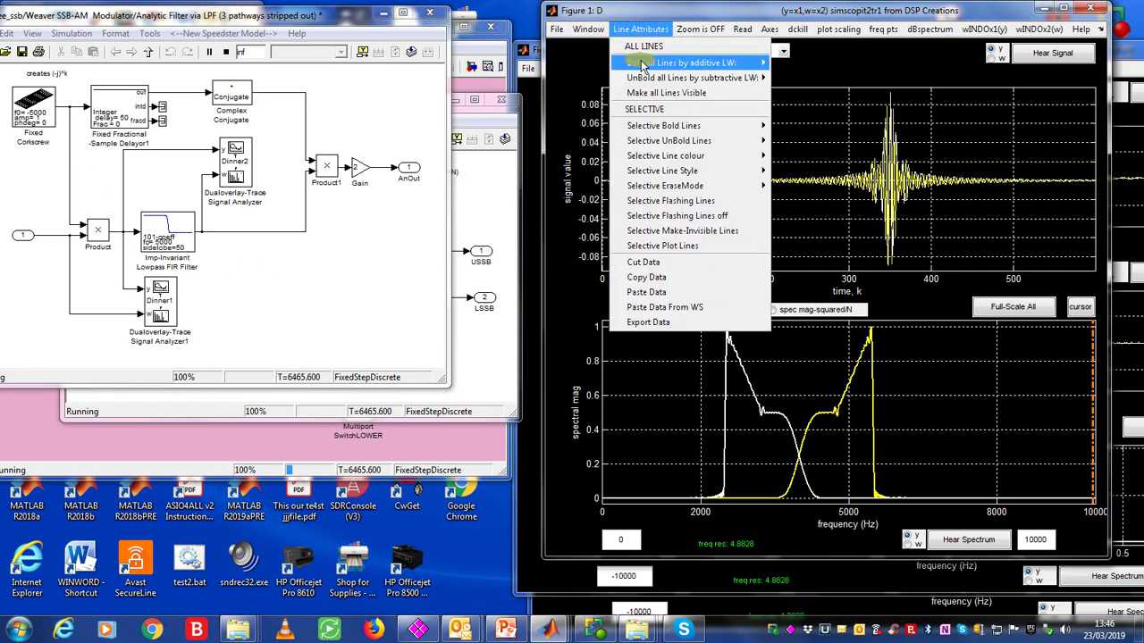
mouse_move(588, 28)
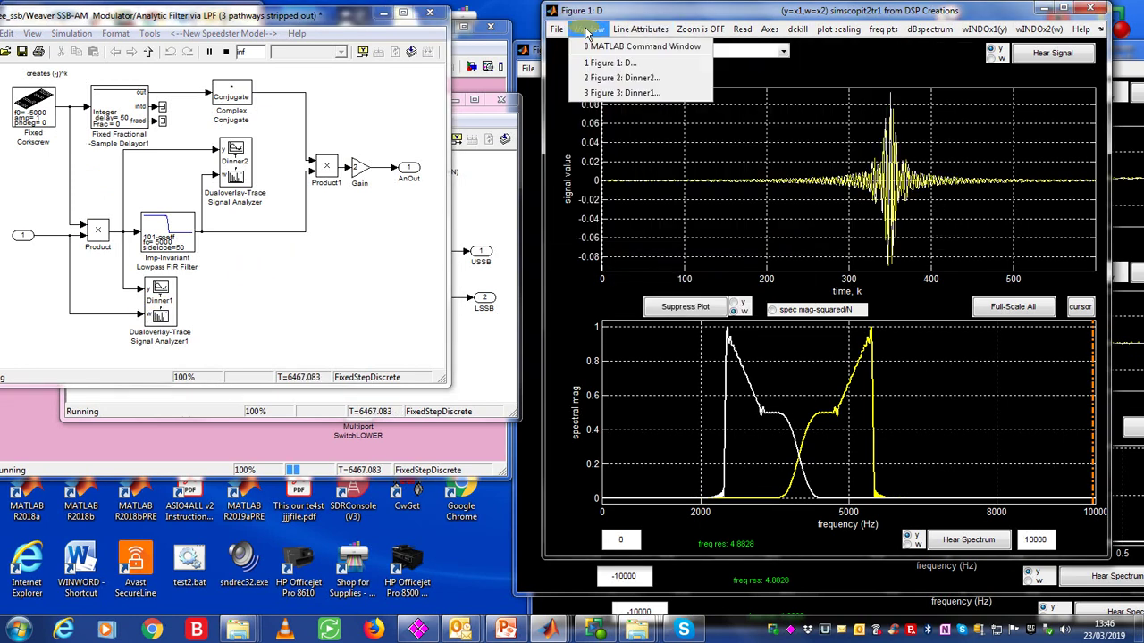
left_click(595, 95)
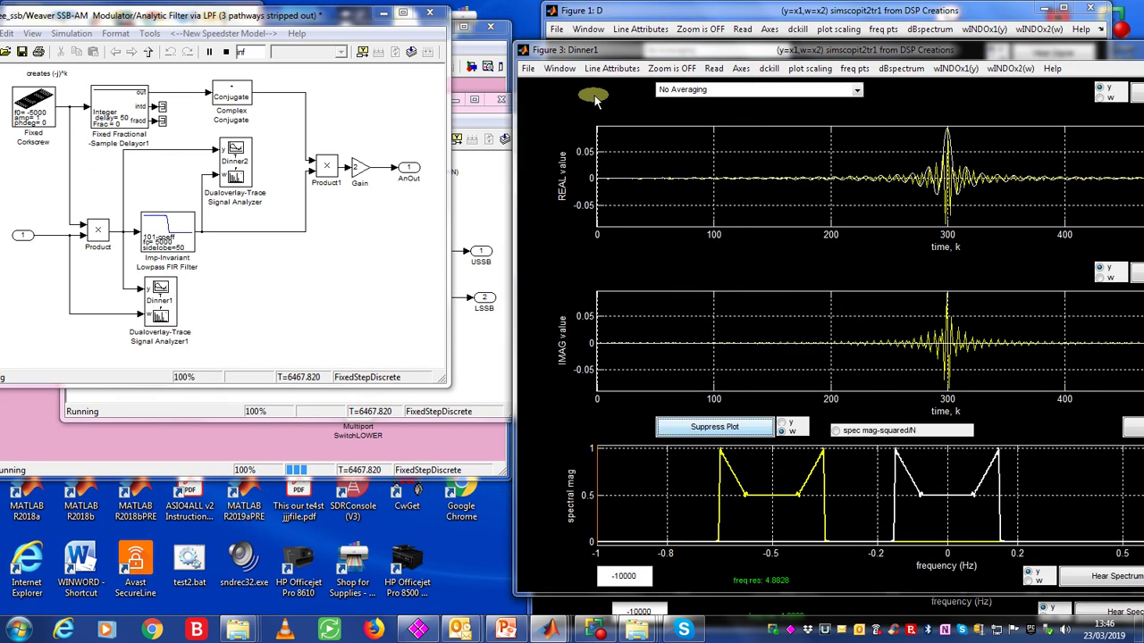
left_click(761, 428)
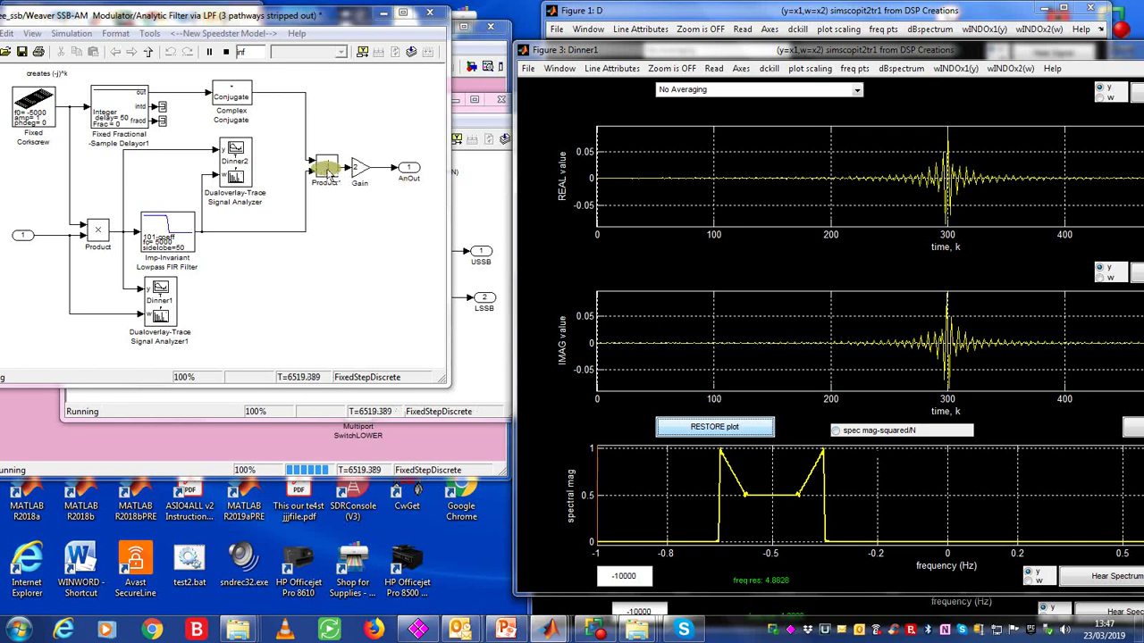
Step: Bring Figure 2: Dinner2 forward and suppress its yellow trace, leaving only the white spectrum
left_click(566, 73)
left_click(607, 124)
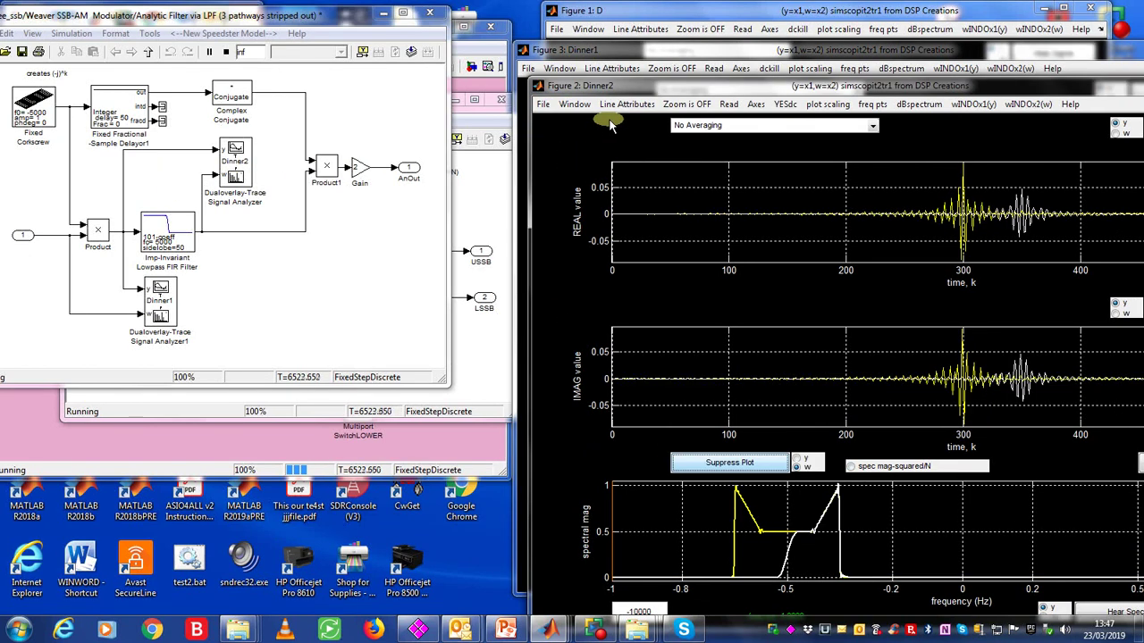
left_click(774, 465)
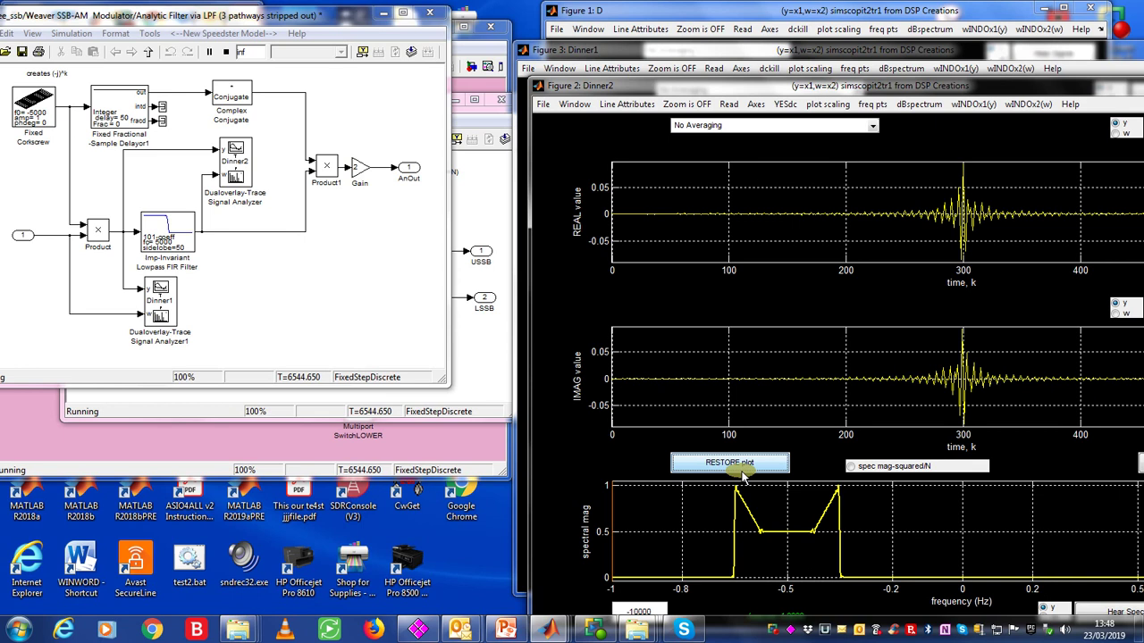
left_click(741, 466)
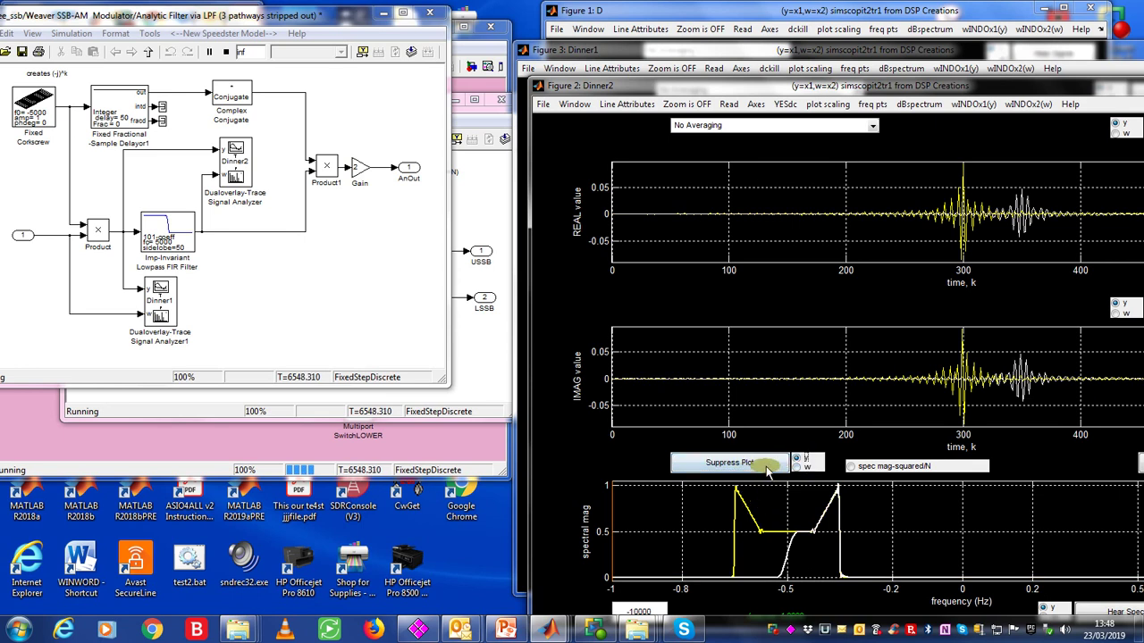
left_click(764, 466)
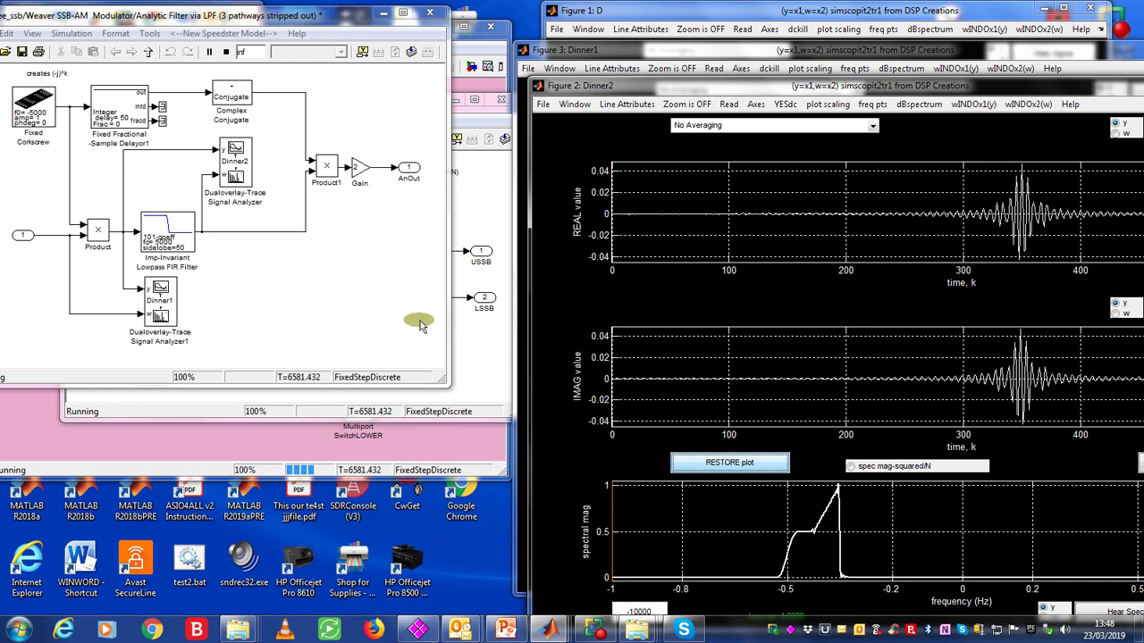
Step: Select the analytic filter path in the Weaver diagram, then bring the three_ssb model forward
left_click(489, 346)
left_click_drag(321, 368, 219, 329)
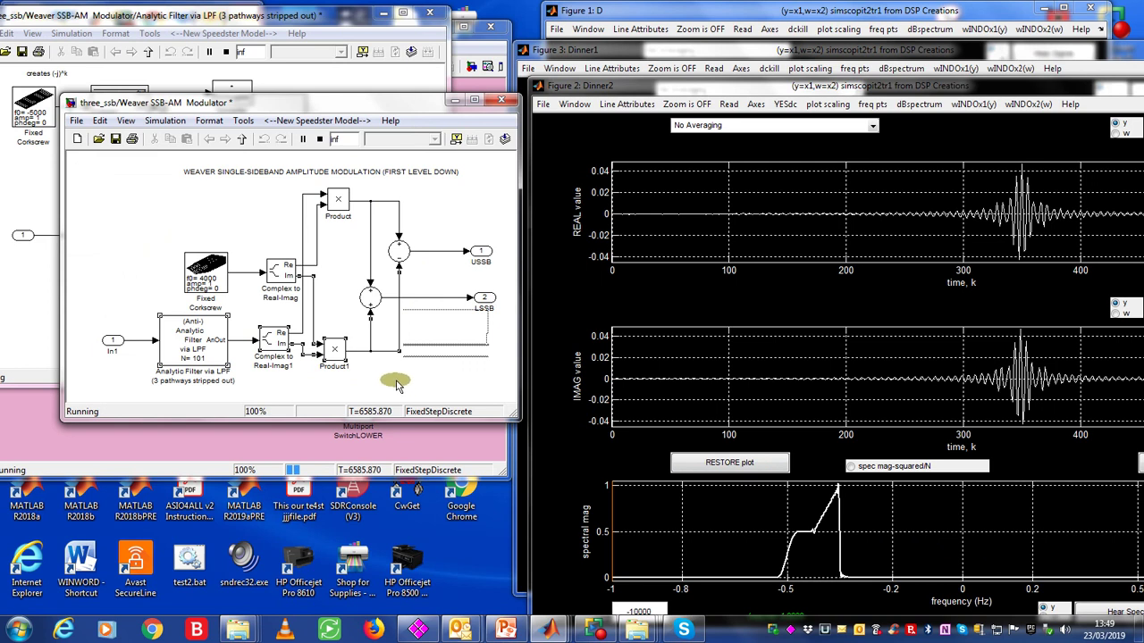
left_click(177, 439)
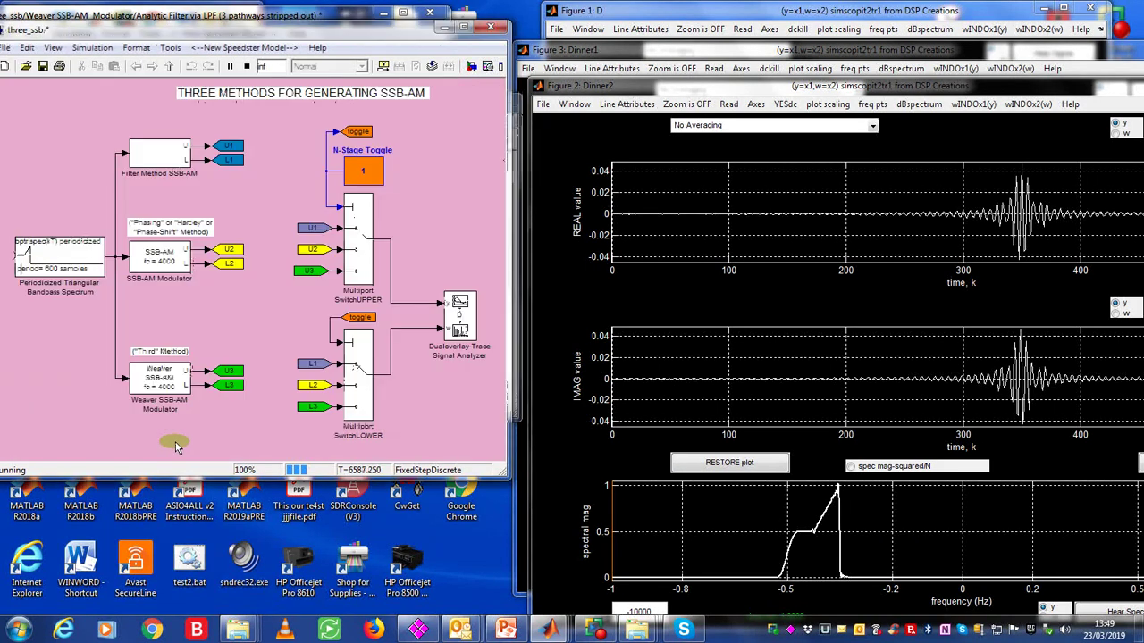